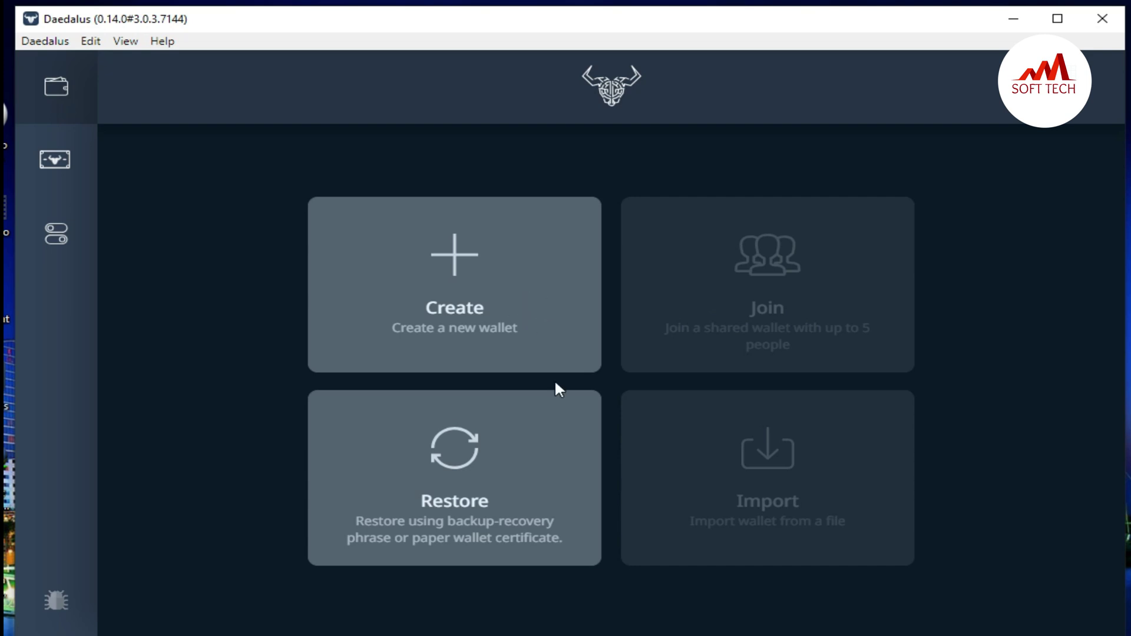
pyautogui.click(462, 288)
pyautogui.click(489, 301)
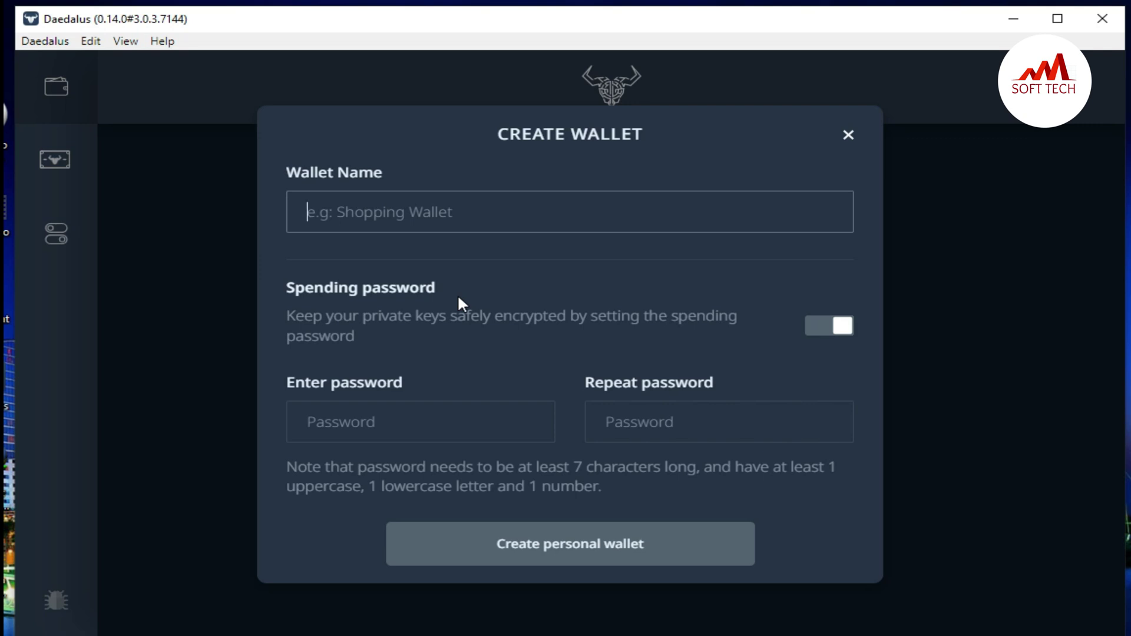
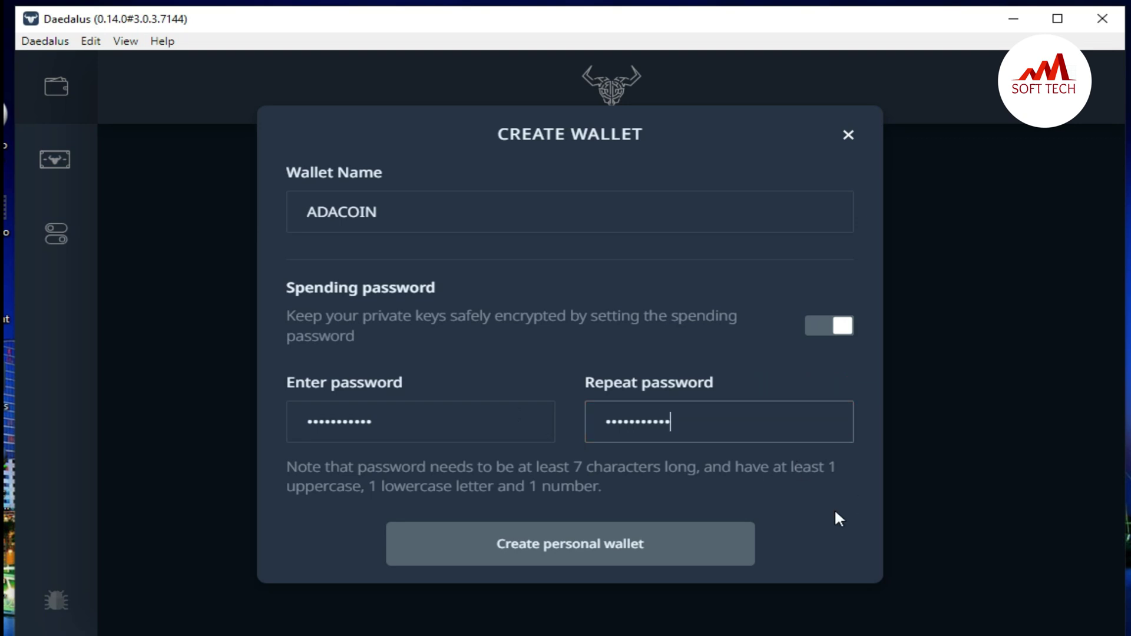
# Create the ADACOIN wallet, accept the privacy check, and reveal its 12-word recovery phrase.
pyautogui.click(560, 541)
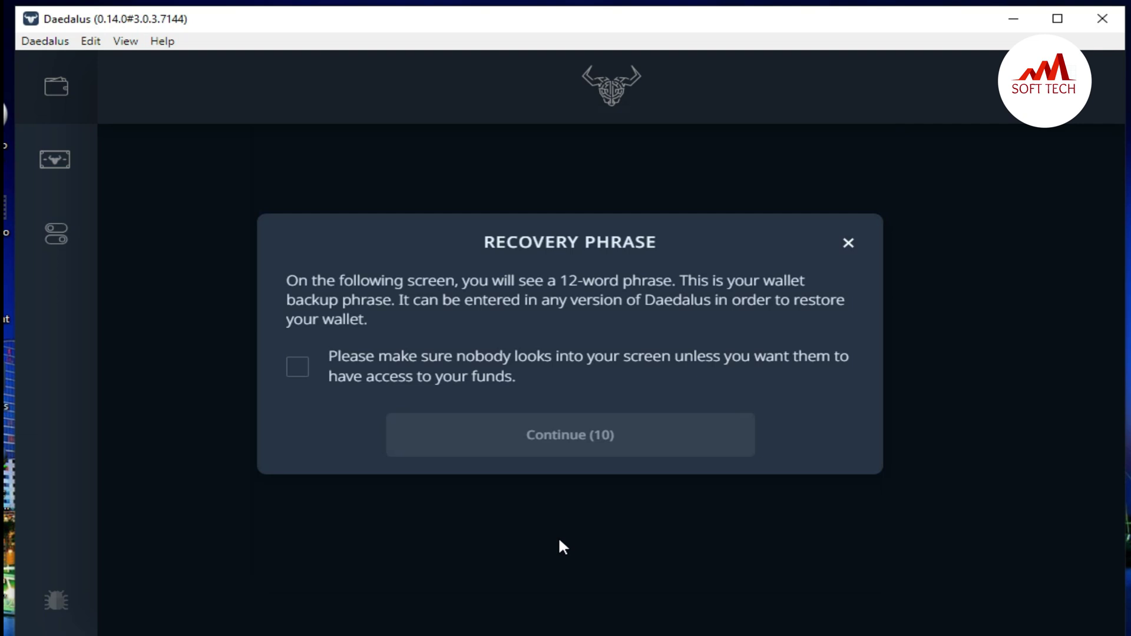
pyautogui.click(296, 365)
pyautogui.click(563, 446)
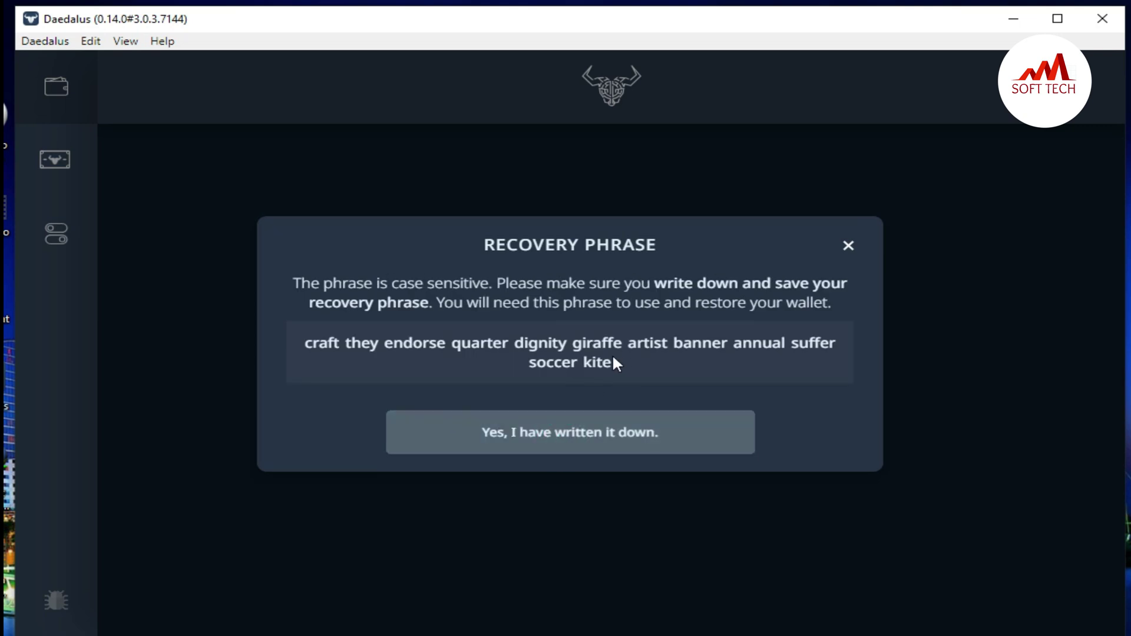
pyautogui.click(614, 357)
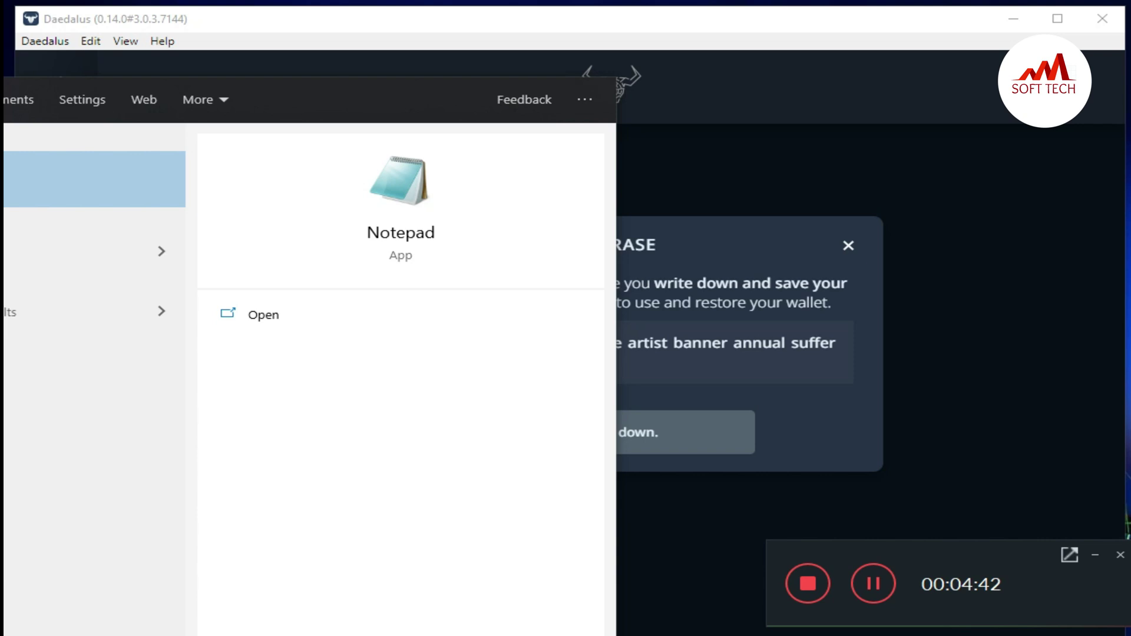
# Launch Notepad by searching 'notepad' in the Start menu.
pyautogui.click(1097, 555)
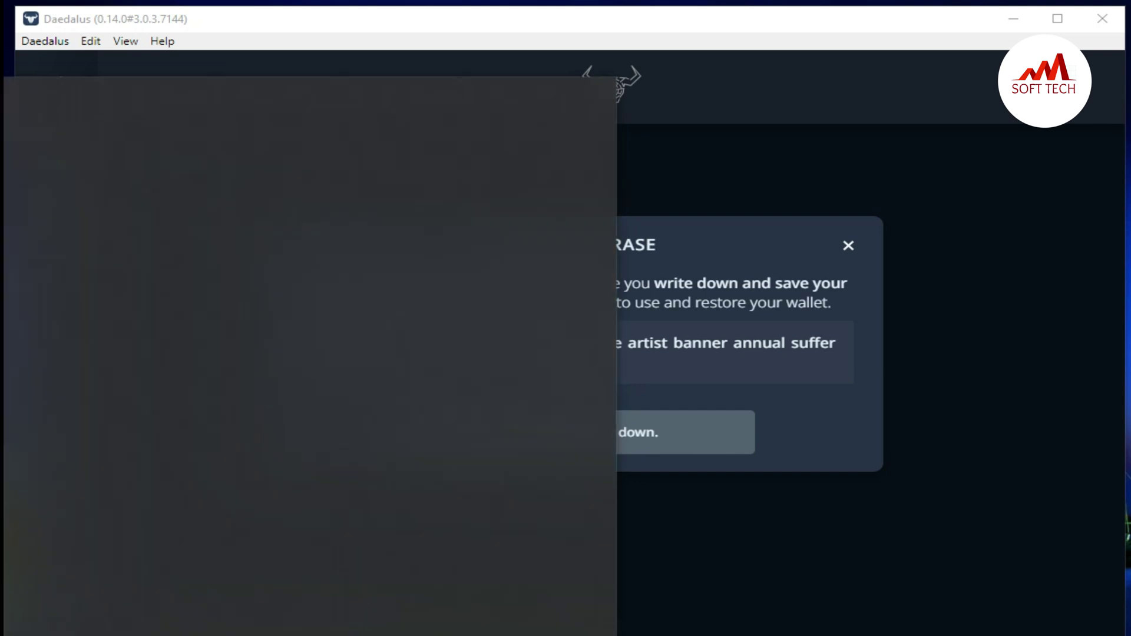
pyautogui.write('notepad')
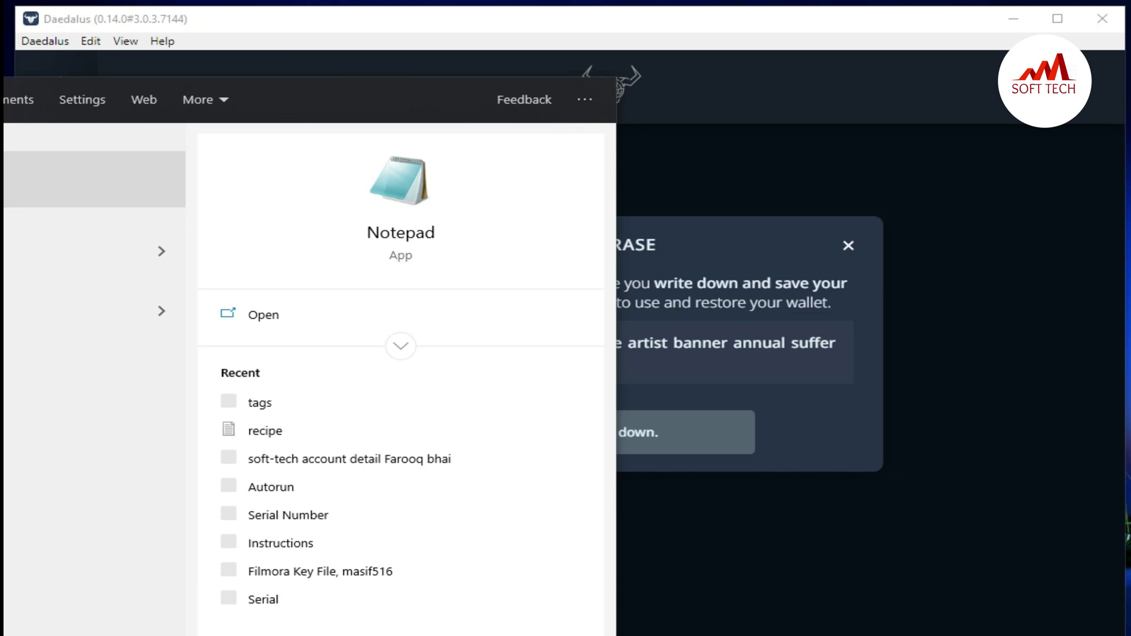
pyautogui.press('Return')
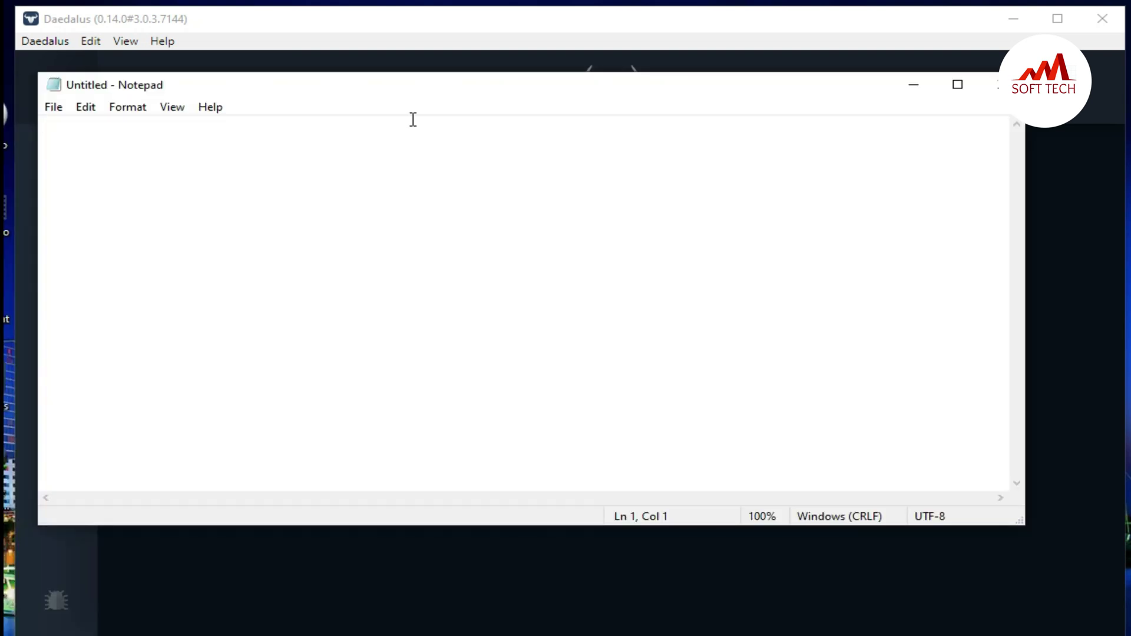
pyautogui.moveTo(406, 87); pyautogui.dragTo(547, 469)
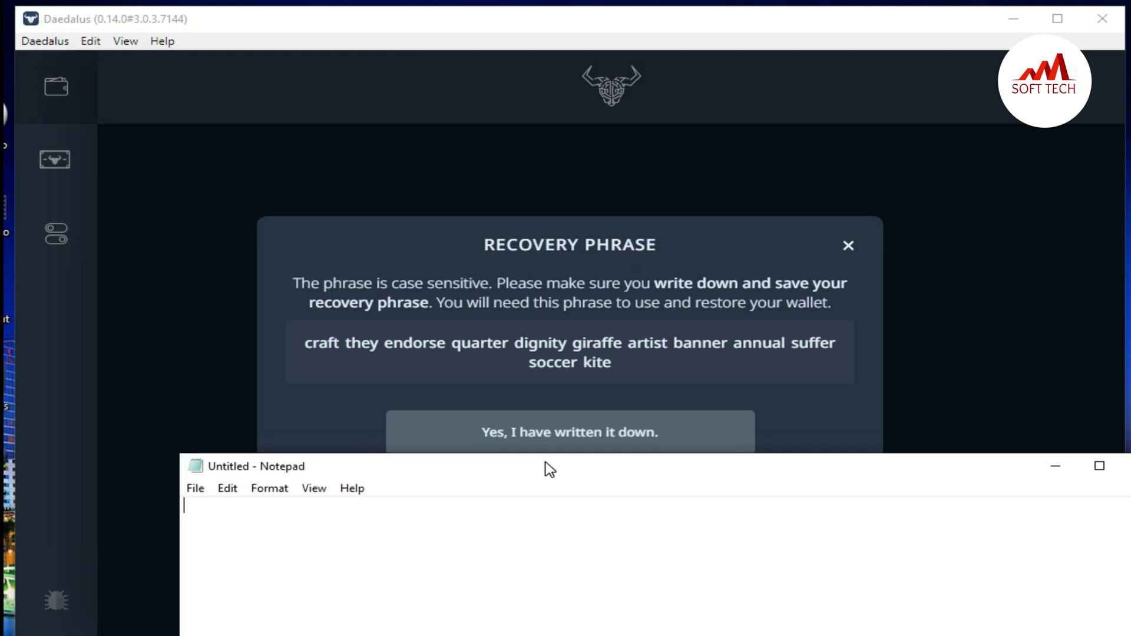
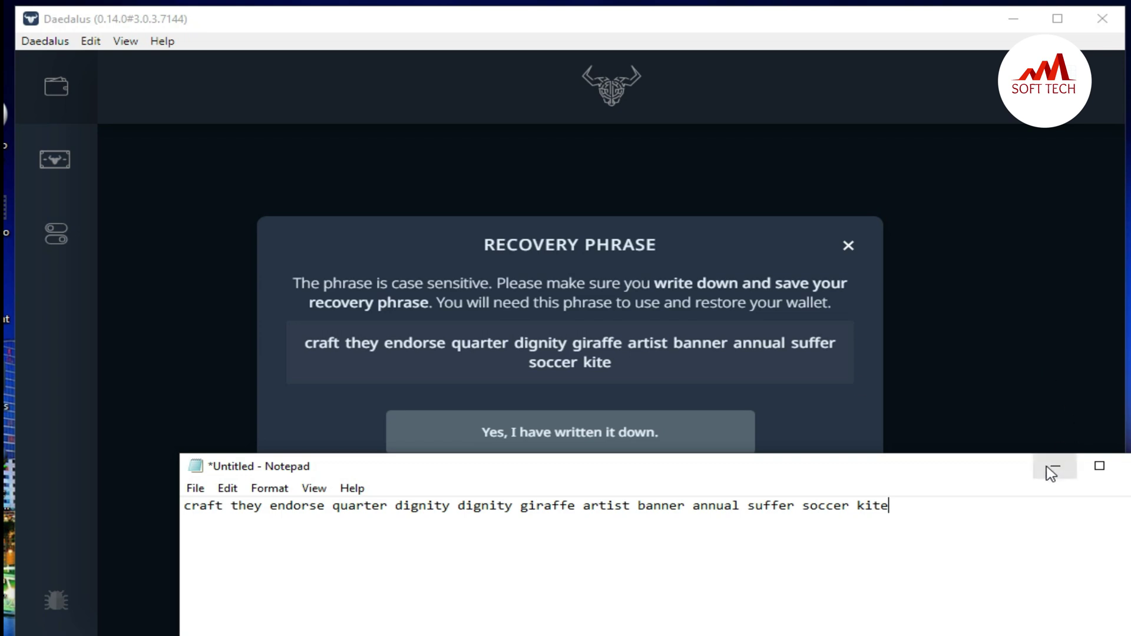
# Save the Notepad phrase to the Desktop as 'password'.
pyautogui.click(196, 493)
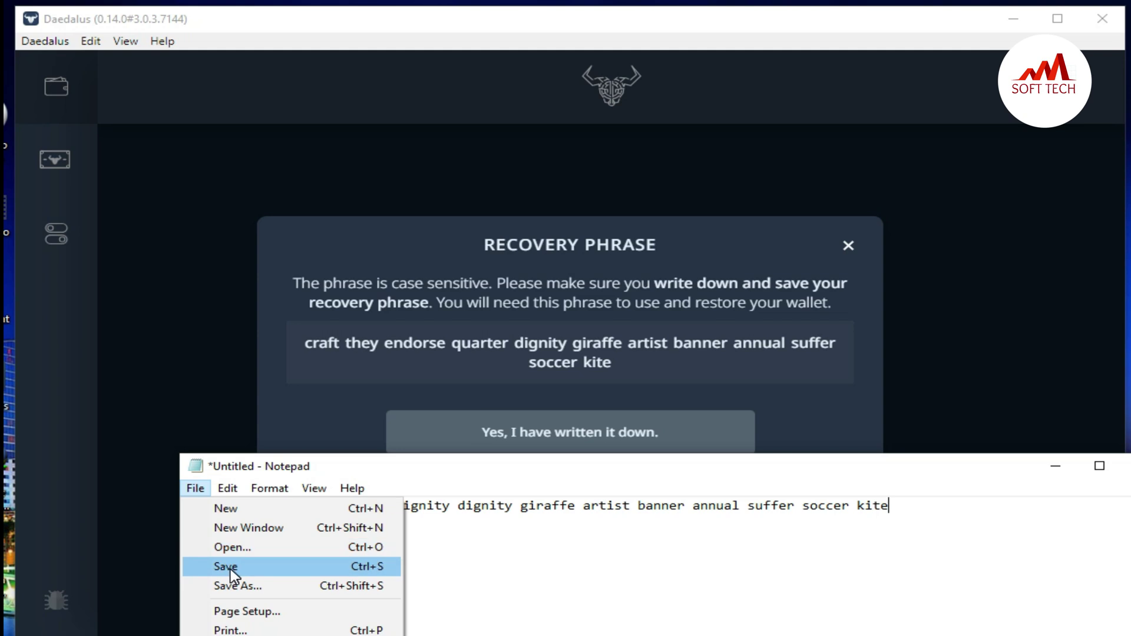
pyautogui.click(230, 567)
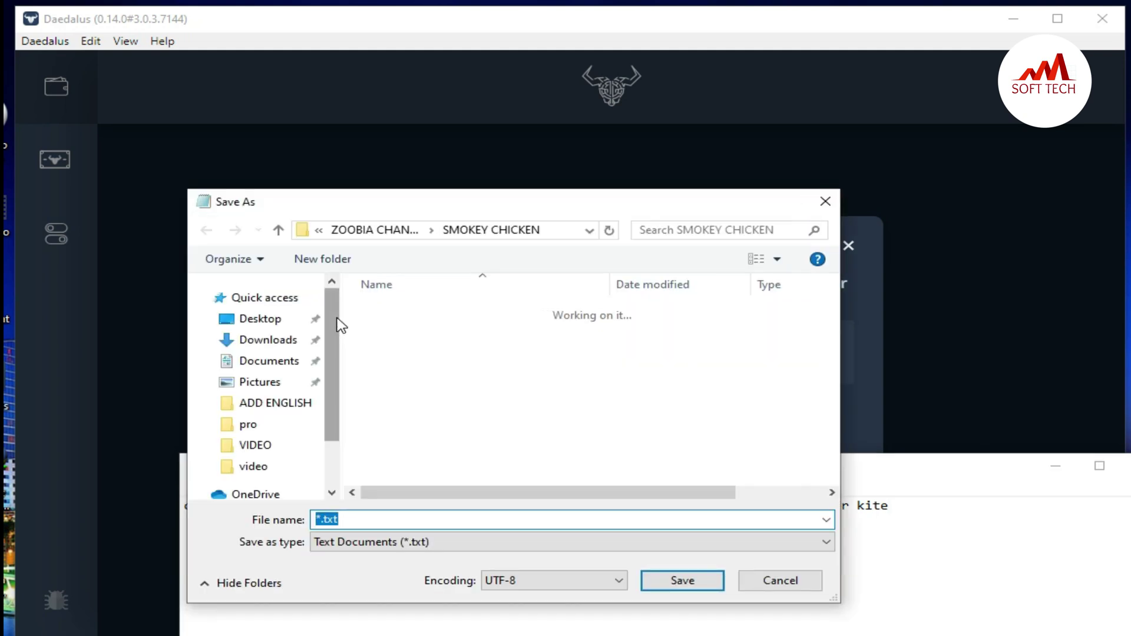
pyautogui.click(263, 313)
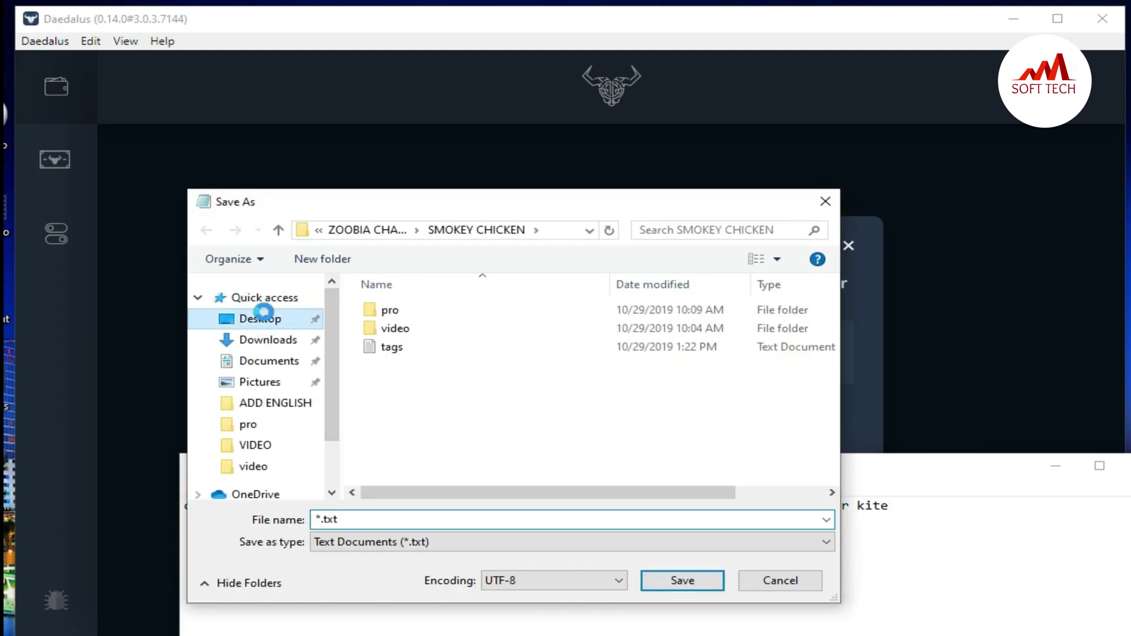
pyautogui.doubleClick(354, 521)
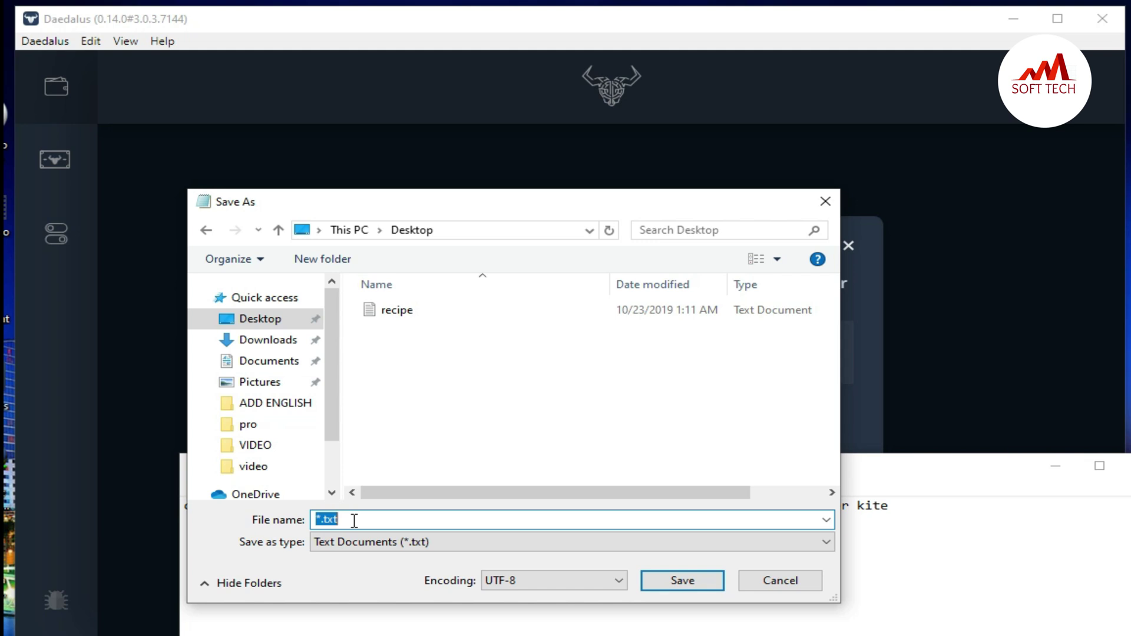
pyautogui.write('pa')
pyautogui.write('sswo')
pyautogui.write('rd')
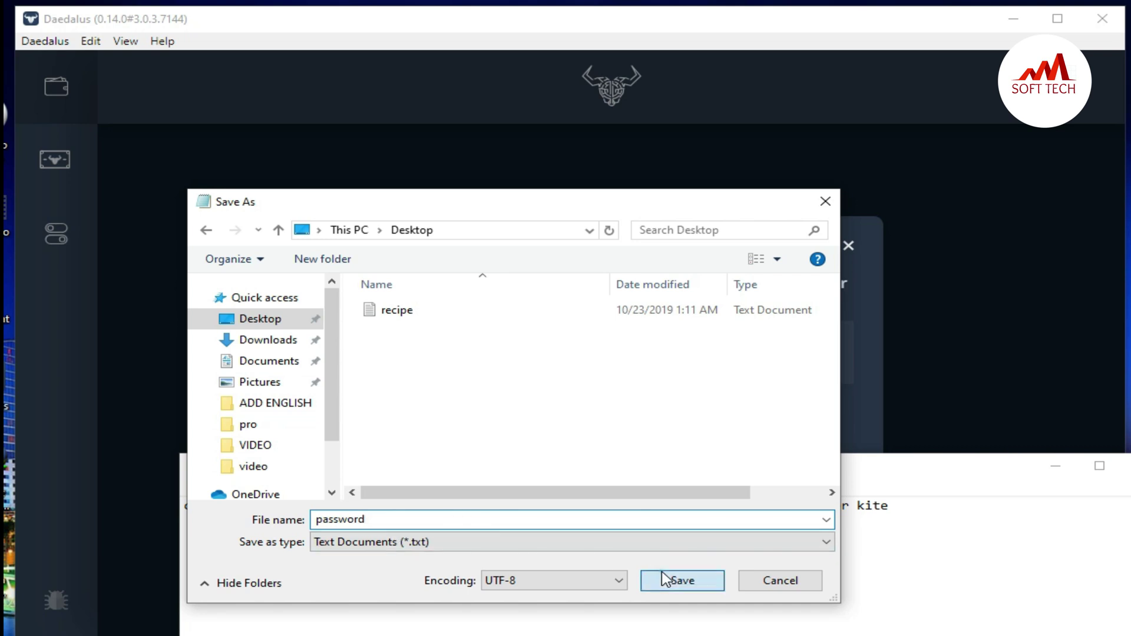
pyautogui.click(663, 574)
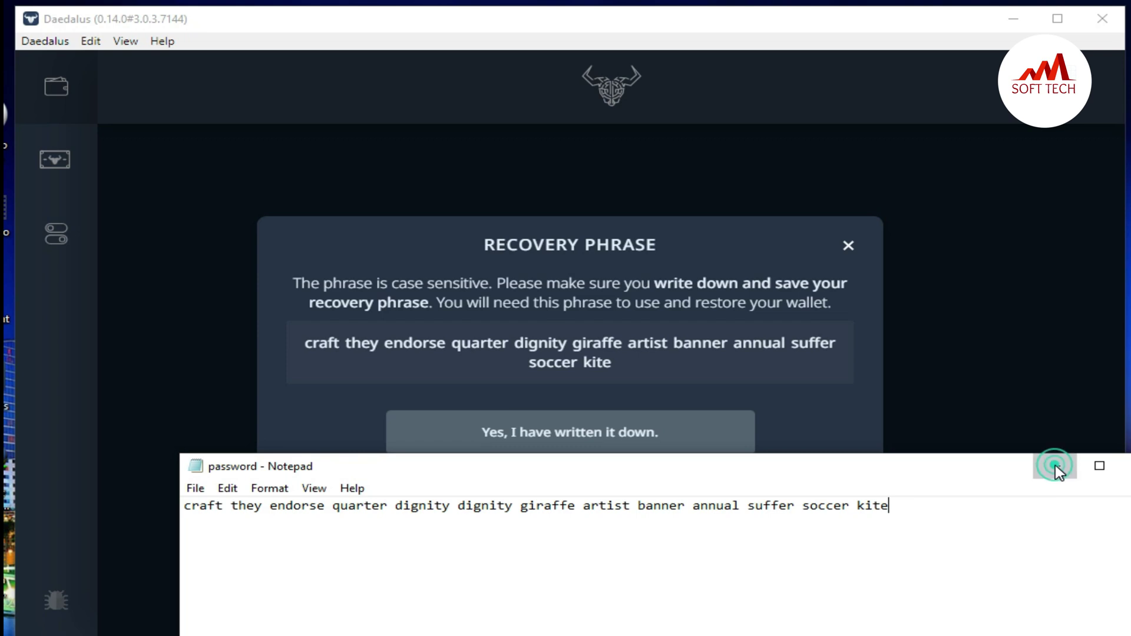
# Confirm the phrase is written down and place the saved Notepad file alongside Daedalus.
pyautogui.click(1056, 469)
pyautogui.click(535, 445)
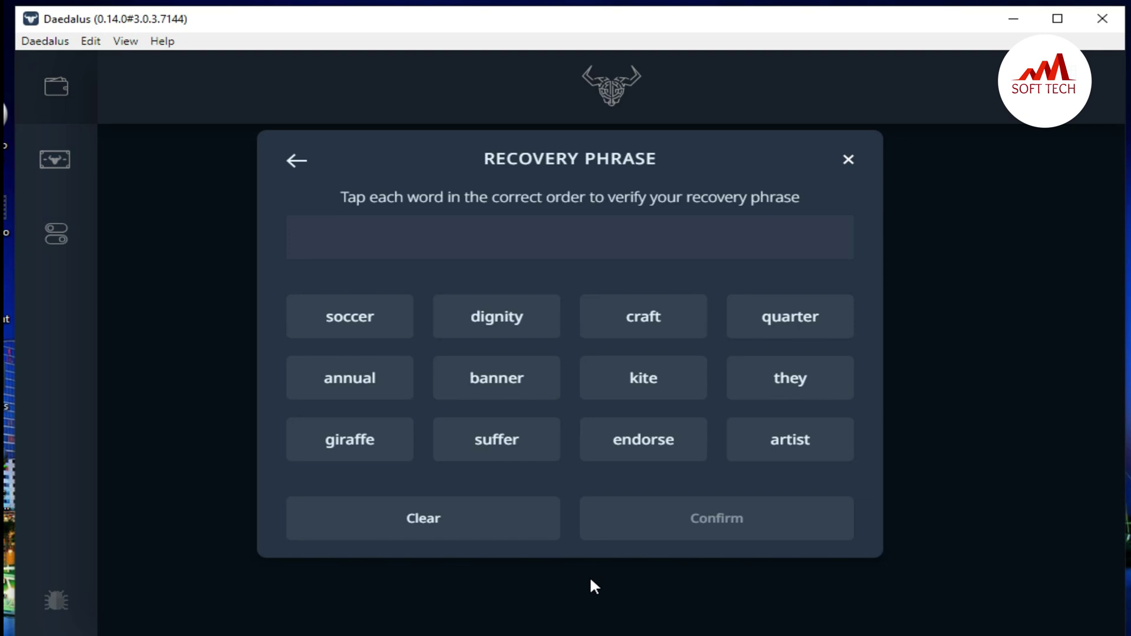
pyautogui.click(468, 627)
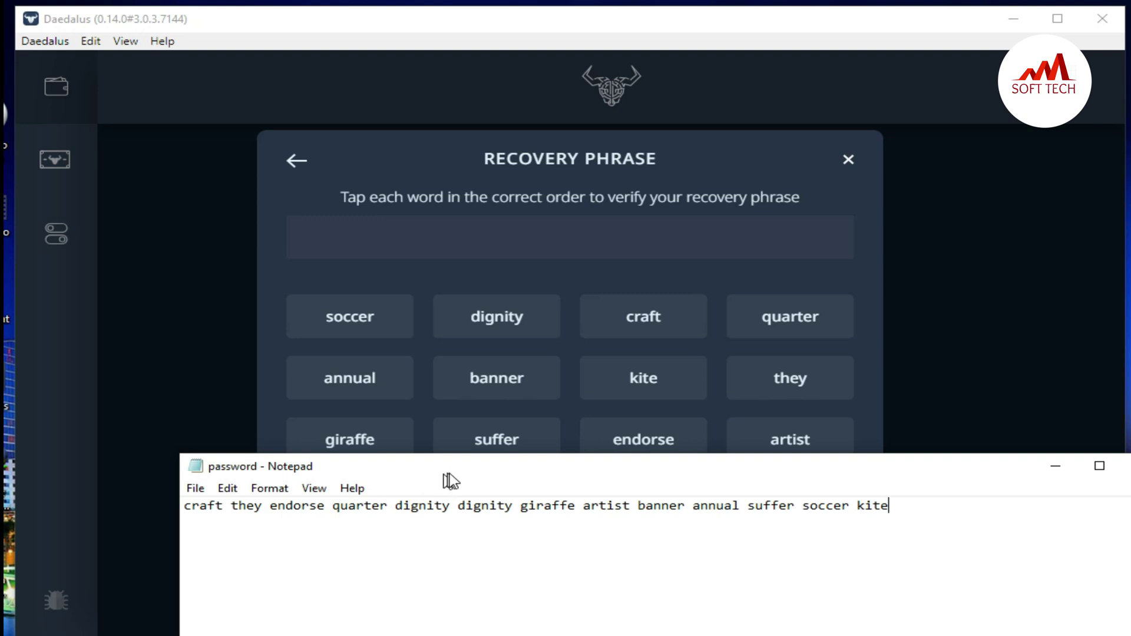
pyautogui.moveTo(472, 472); pyautogui.dragTo(510, 507)
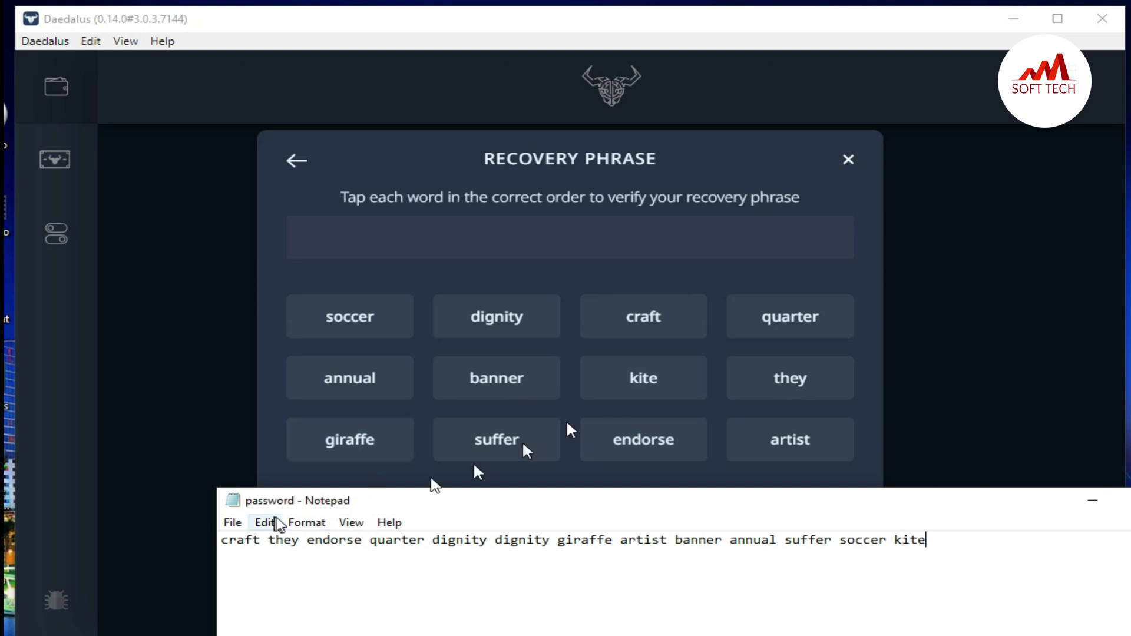
pyautogui.click(640, 323)
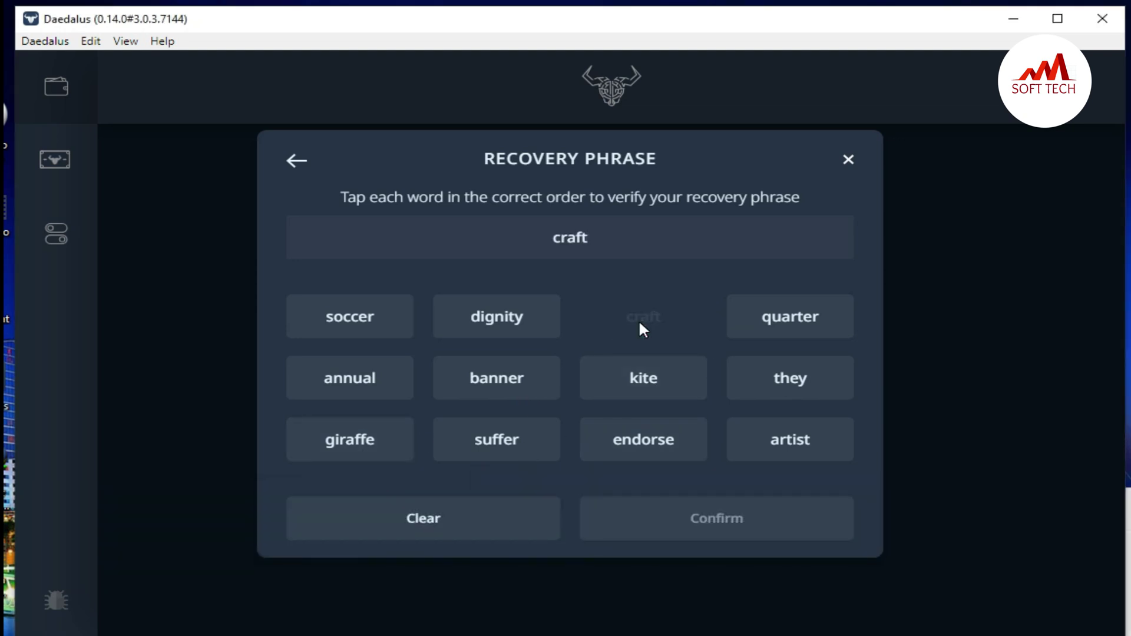
pyautogui.press('super+Tab')
pyautogui.click(393, 594)
pyautogui.hotkey('alt', 'Tab')
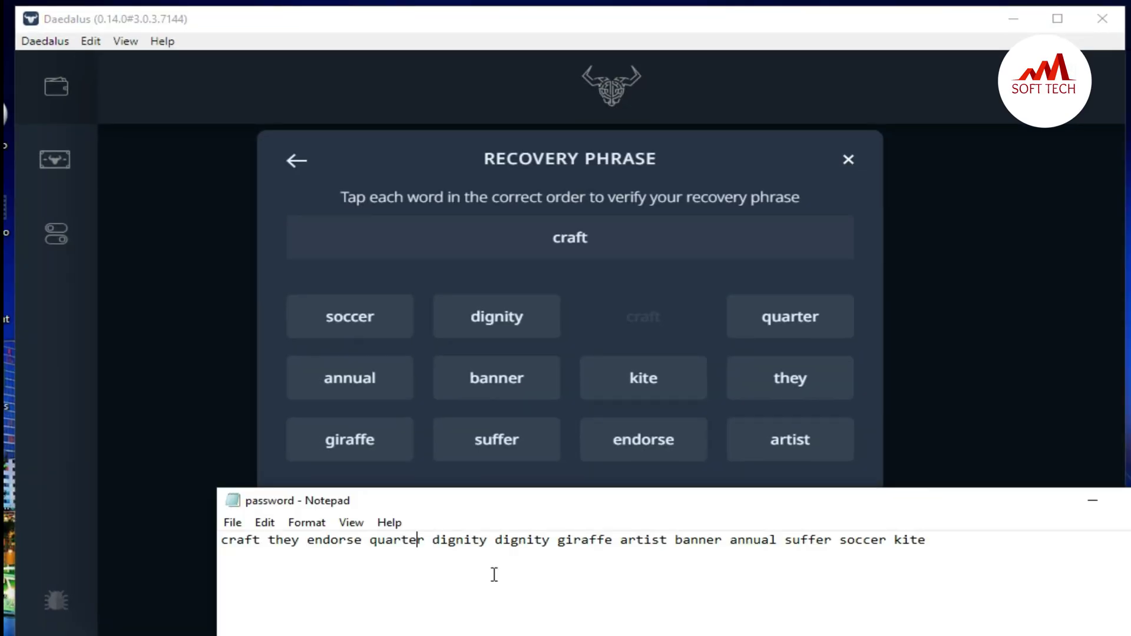
pyautogui.click(790, 380)
pyautogui.hotkey('alt', 'Tab')
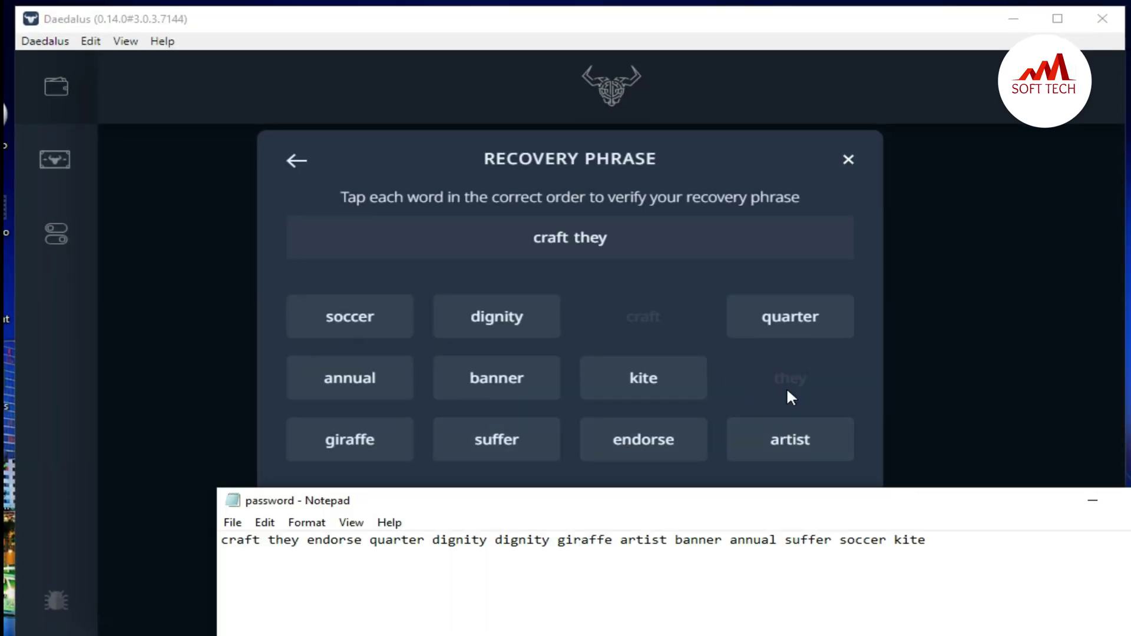
pyautogui.click(675, 448)
pyautogui.hotkey('alt', 'Tab')
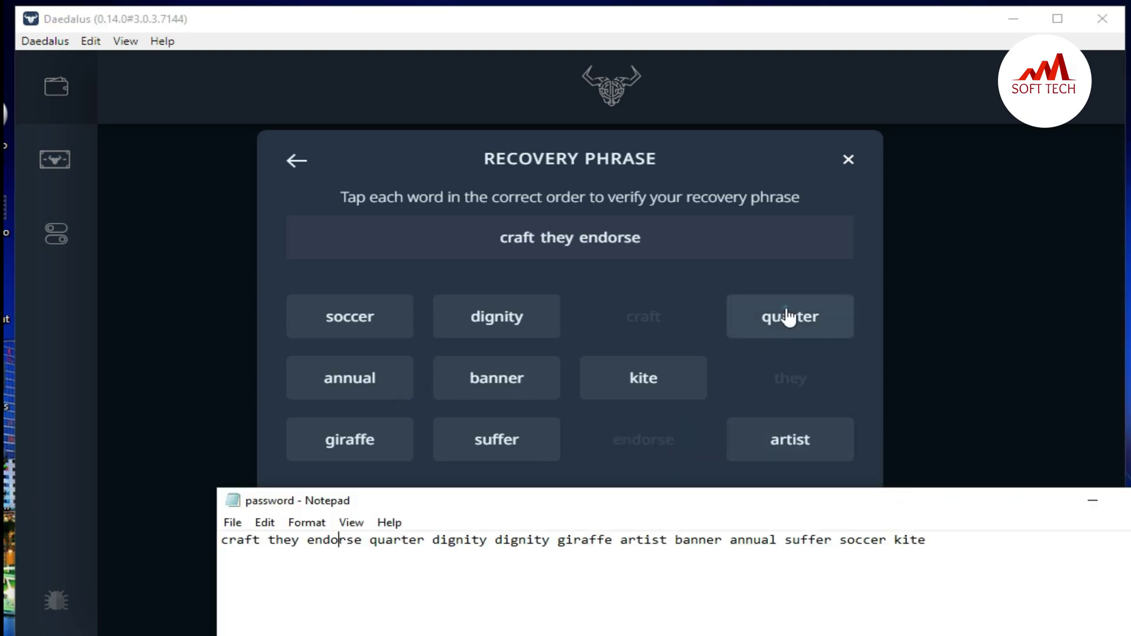
pyautogui.click(789, 318)
pyautogui.hotkey('alt', 'Tab')
pyautogui.press('Right')
pyautogui.click(499, 310)
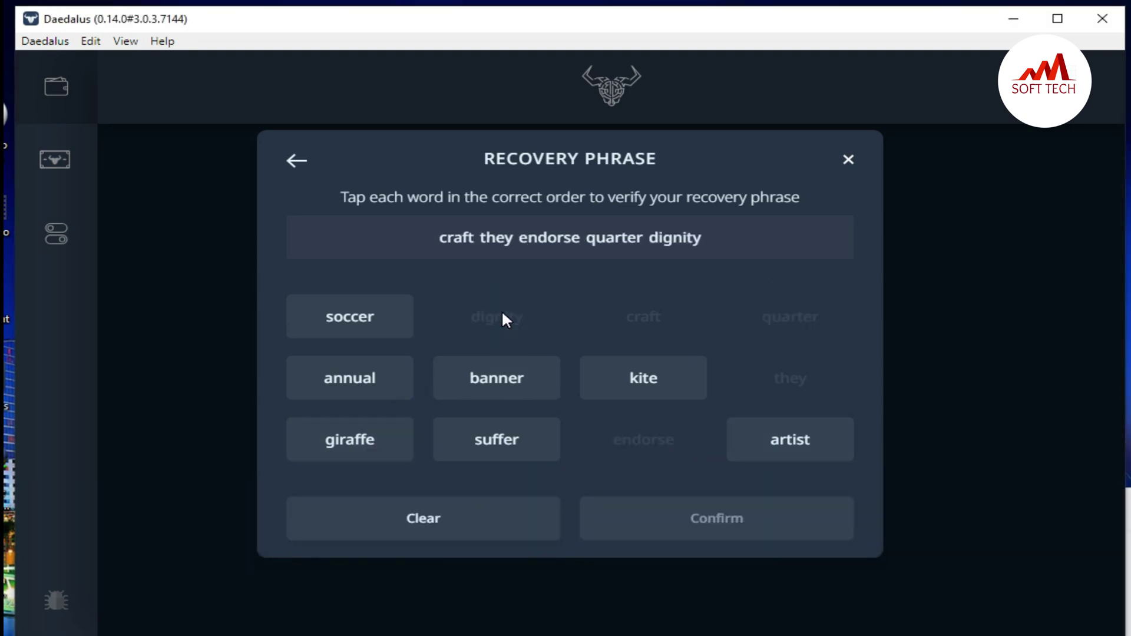
pyautogui.hotkey('alt', 'Tab')
pyautogui.click(361, 447)
pyautogui.hotkey('alt', 'Tab')
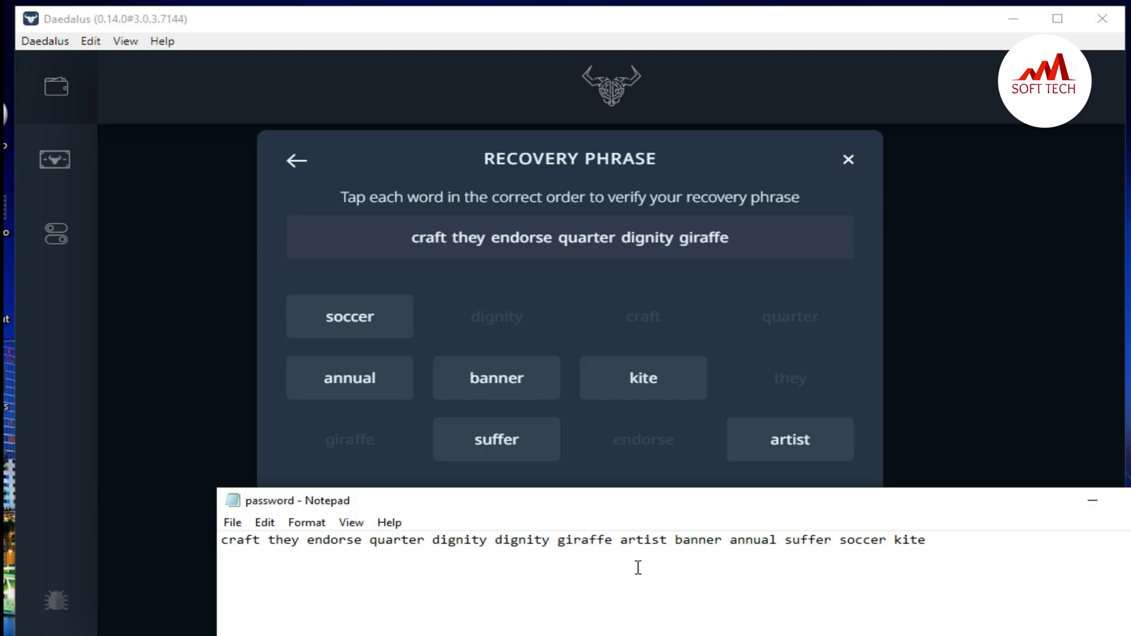
pyautogui.click(777, 437)
pyautogui.hotkey('alt', 'Tab')
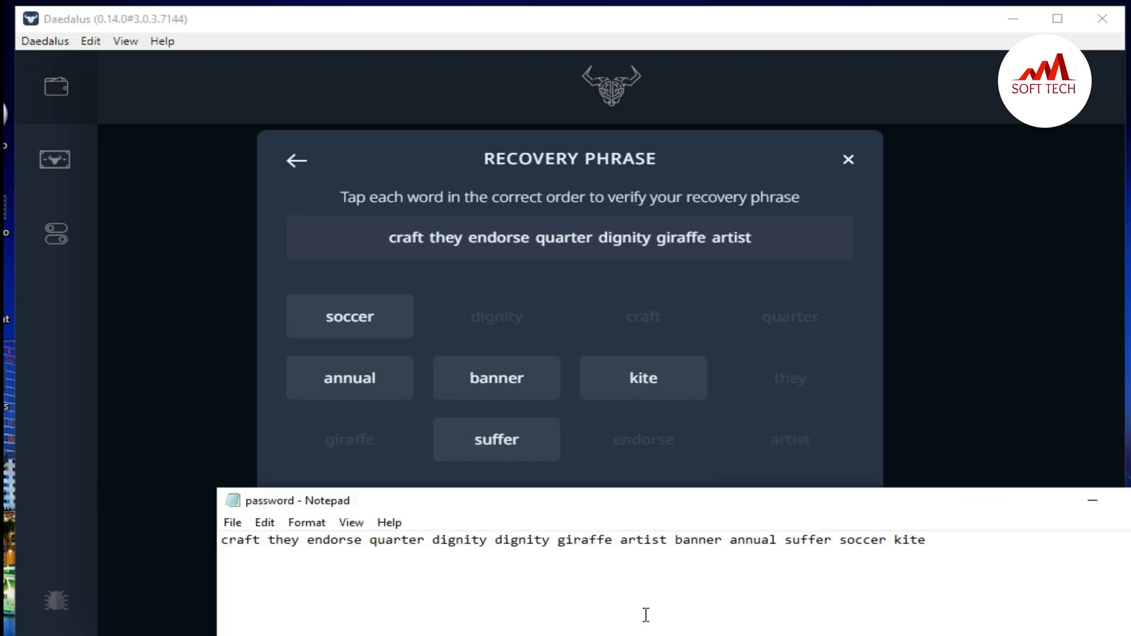
pyautogui.click(501, 380)
pyautogui.hotkey('alt', 'Tab')
pyautogui.click(356, 372)
pyautogui.hotkey('alt', 'Tab')
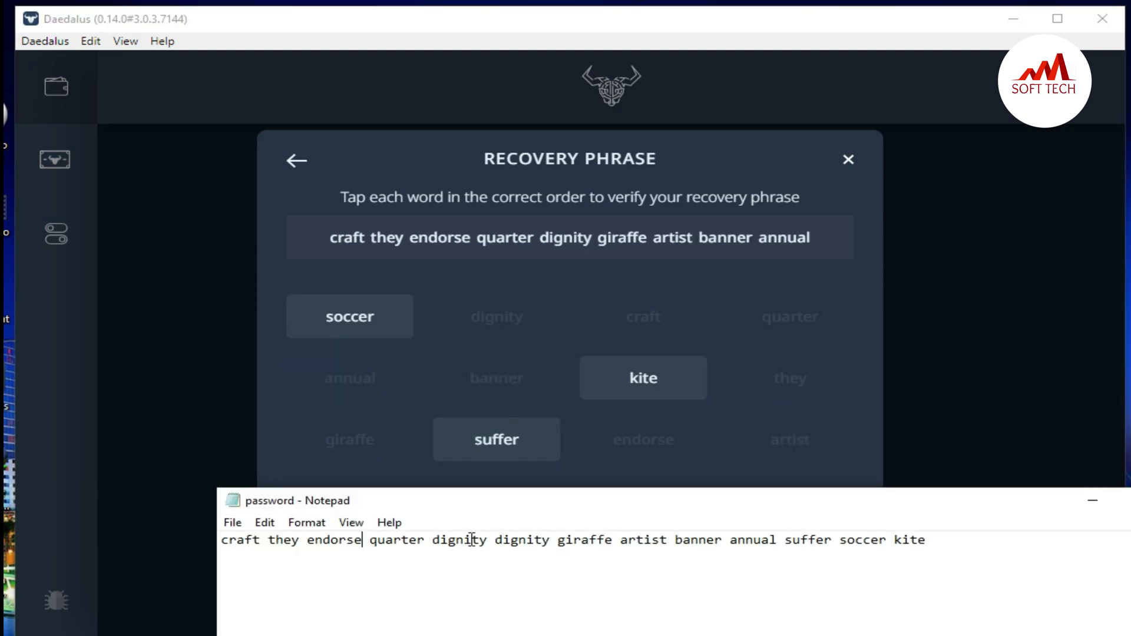
pyautogui.click(495, 434)
pyautogui.hotkey('alt', 'Tab')
pyautogui.hotkey('alt', 'Tab')
pyautogui.click(371, 321)
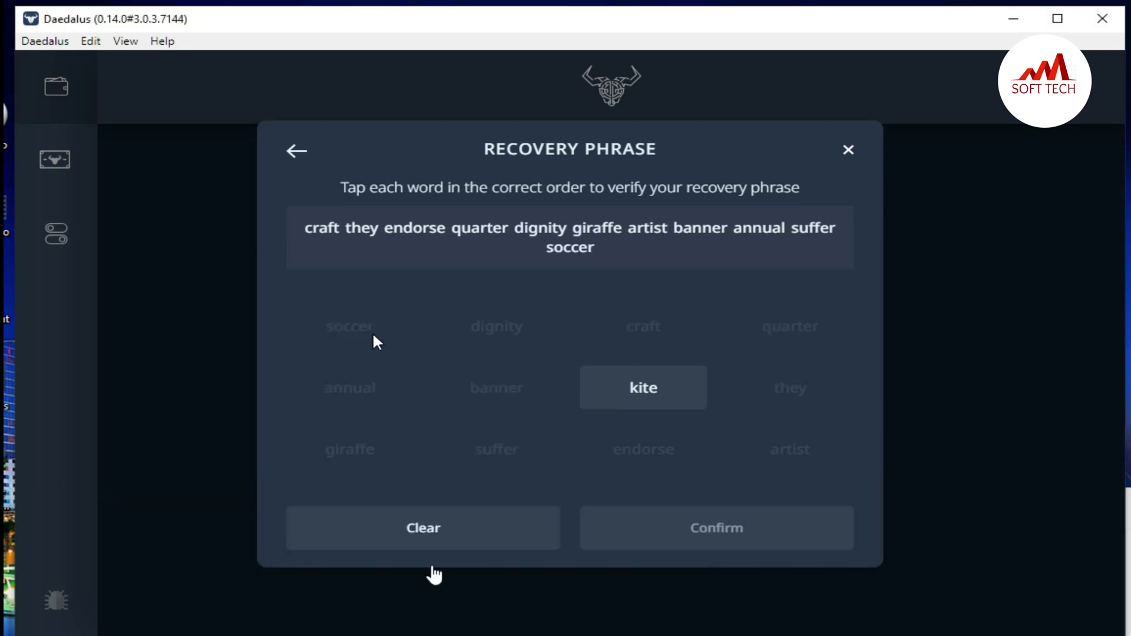
pyautogui.click(667, 403)
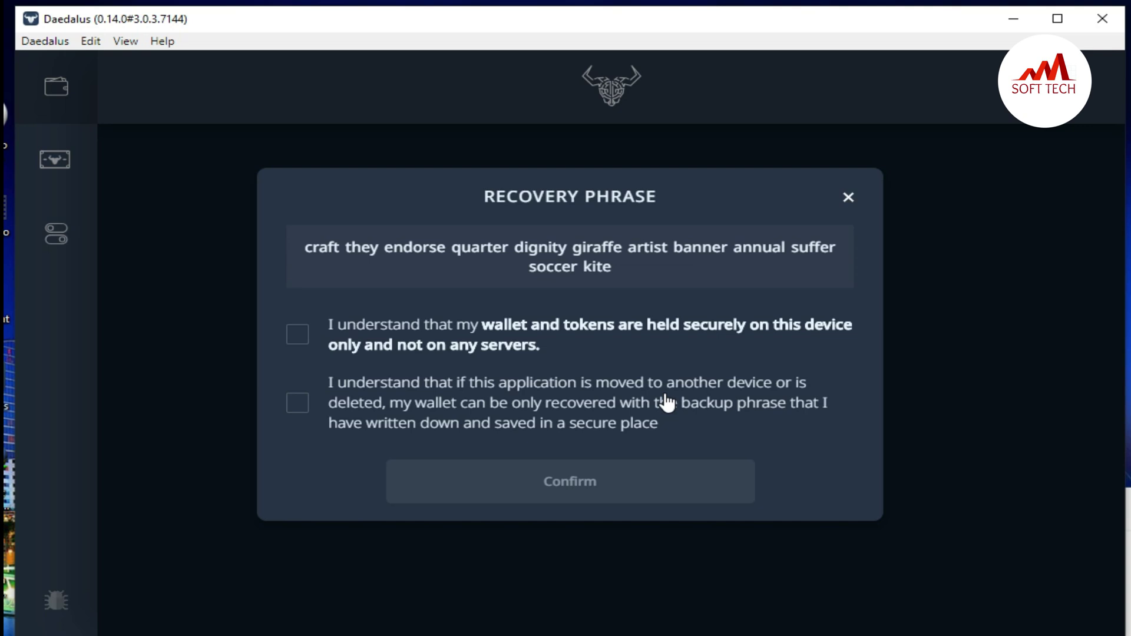
pyautogui.click(299, 336)
pyautogui.click(305, 405)
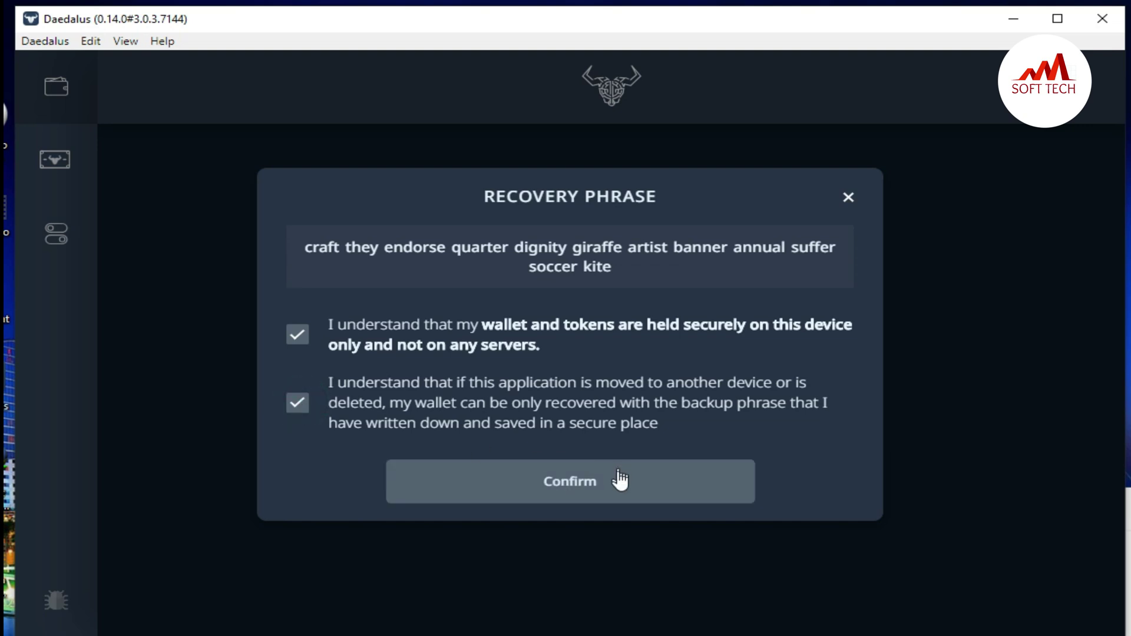
pyautogui.click(567, 486)
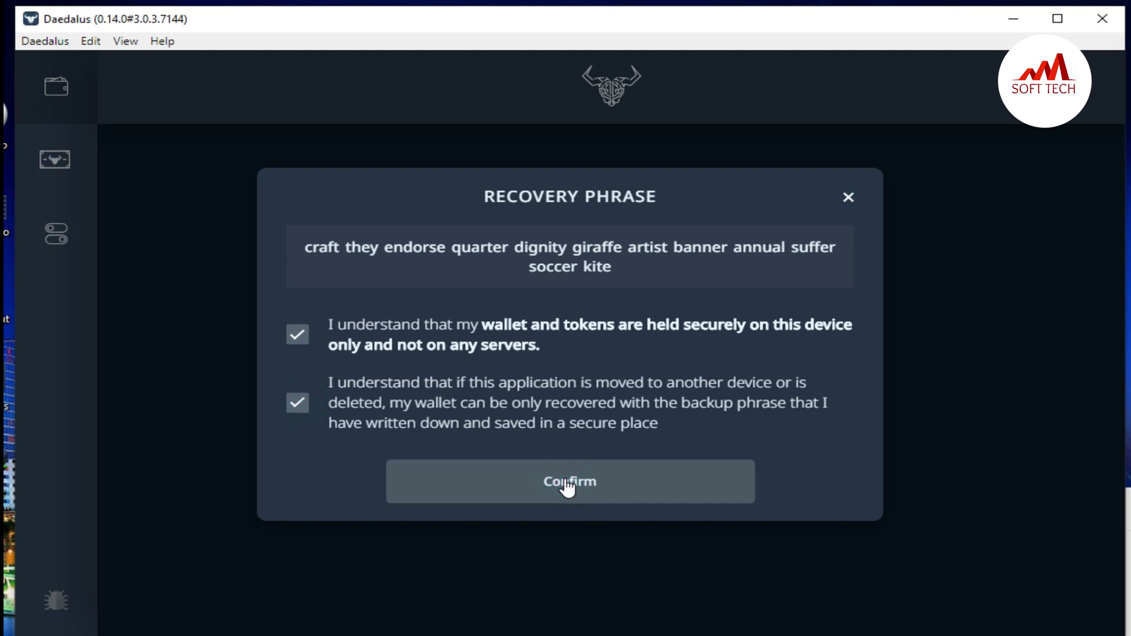